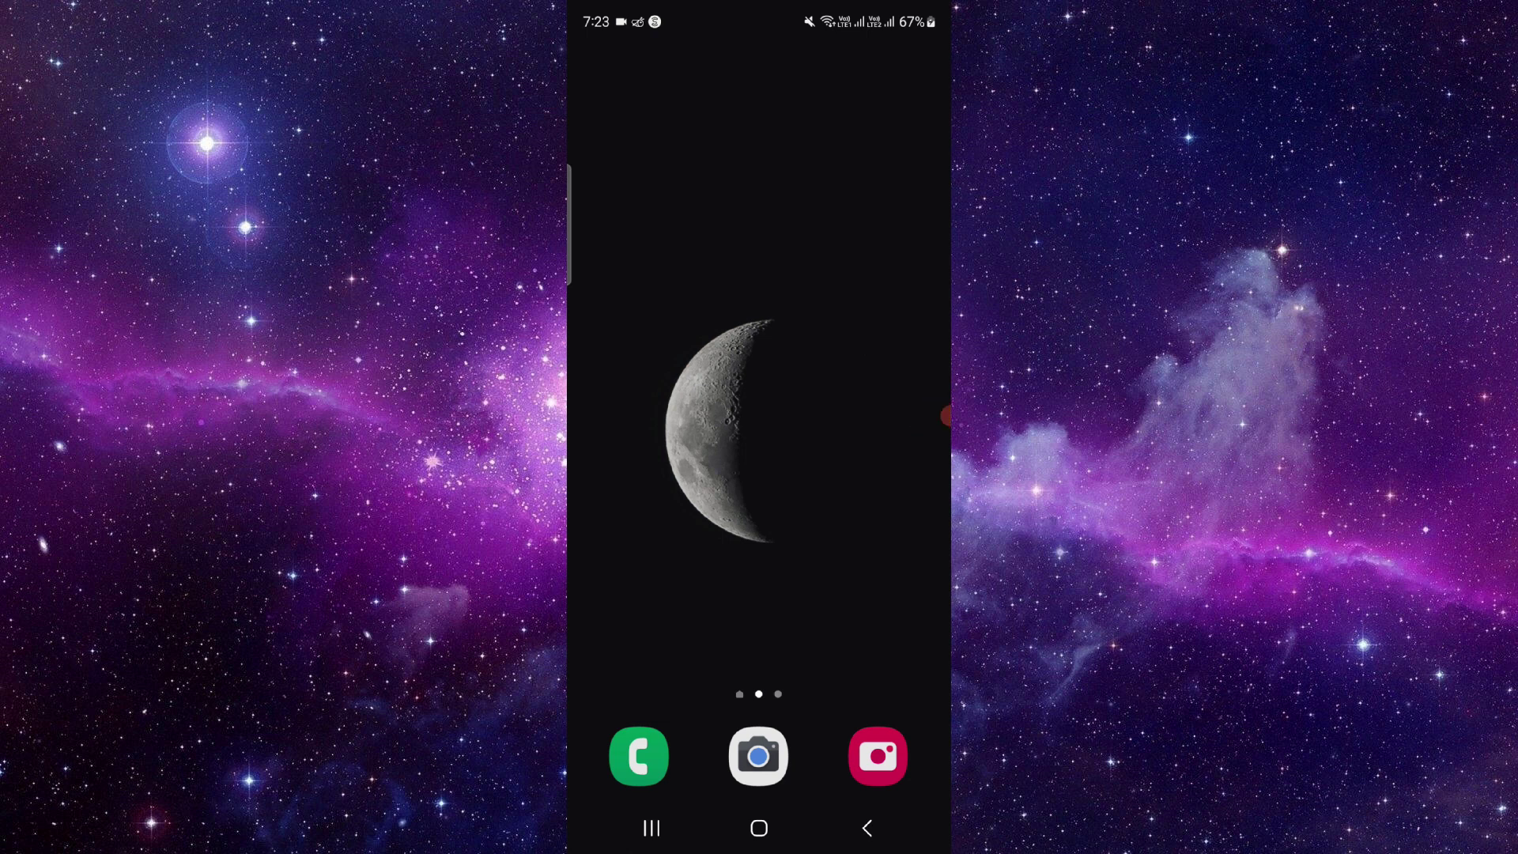
# Launch Facebook from the app drawer's search so its news feed appears
pyautogui.moveTo(711, 593); pyautogui.dragTo(711, 357)
pyautogui.click(711, 62)
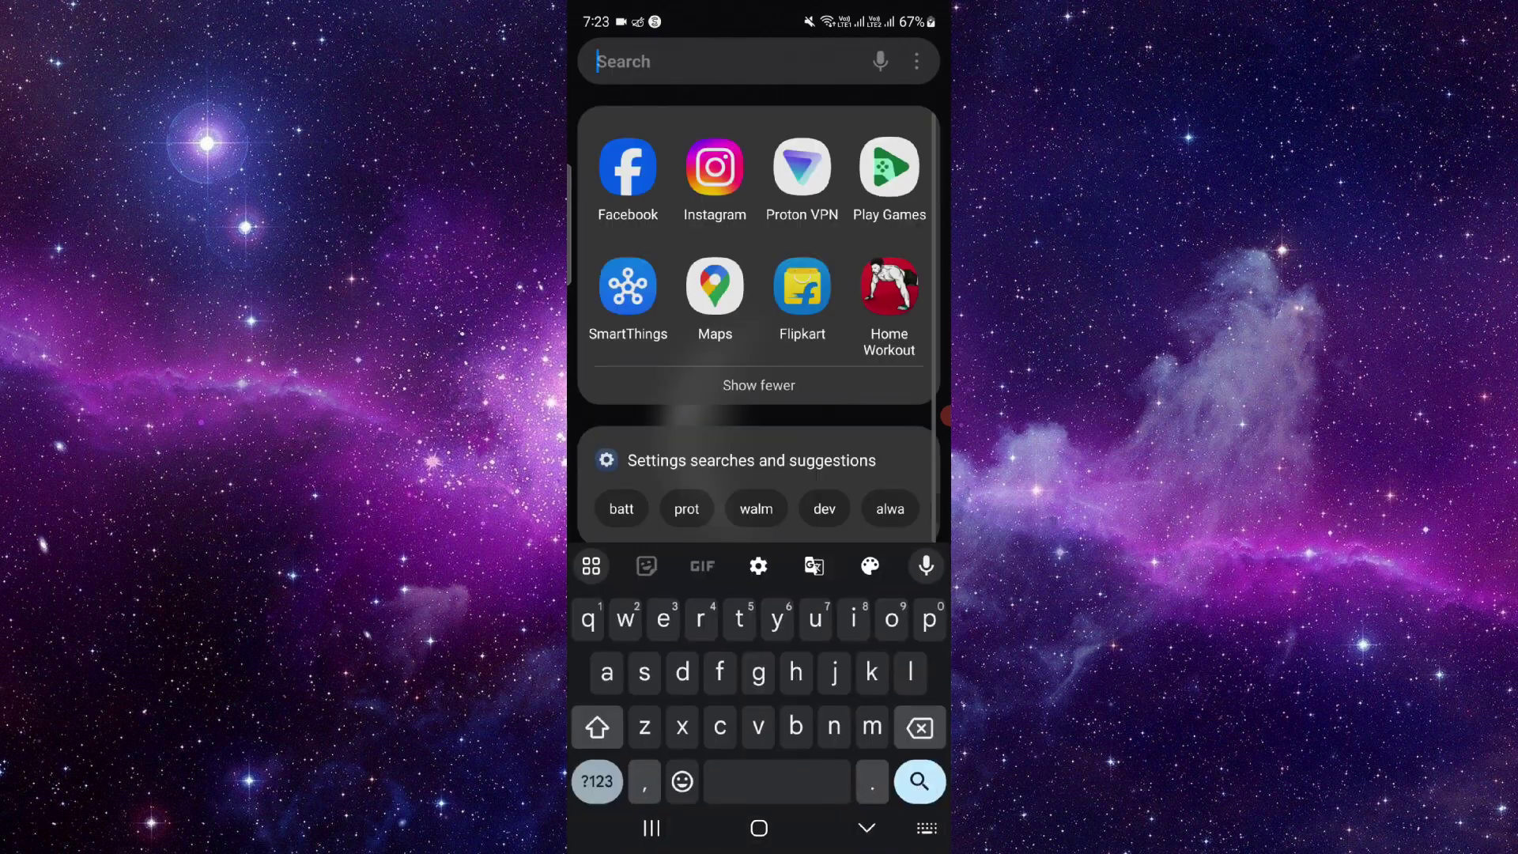
pyautogui.click(627, 163)
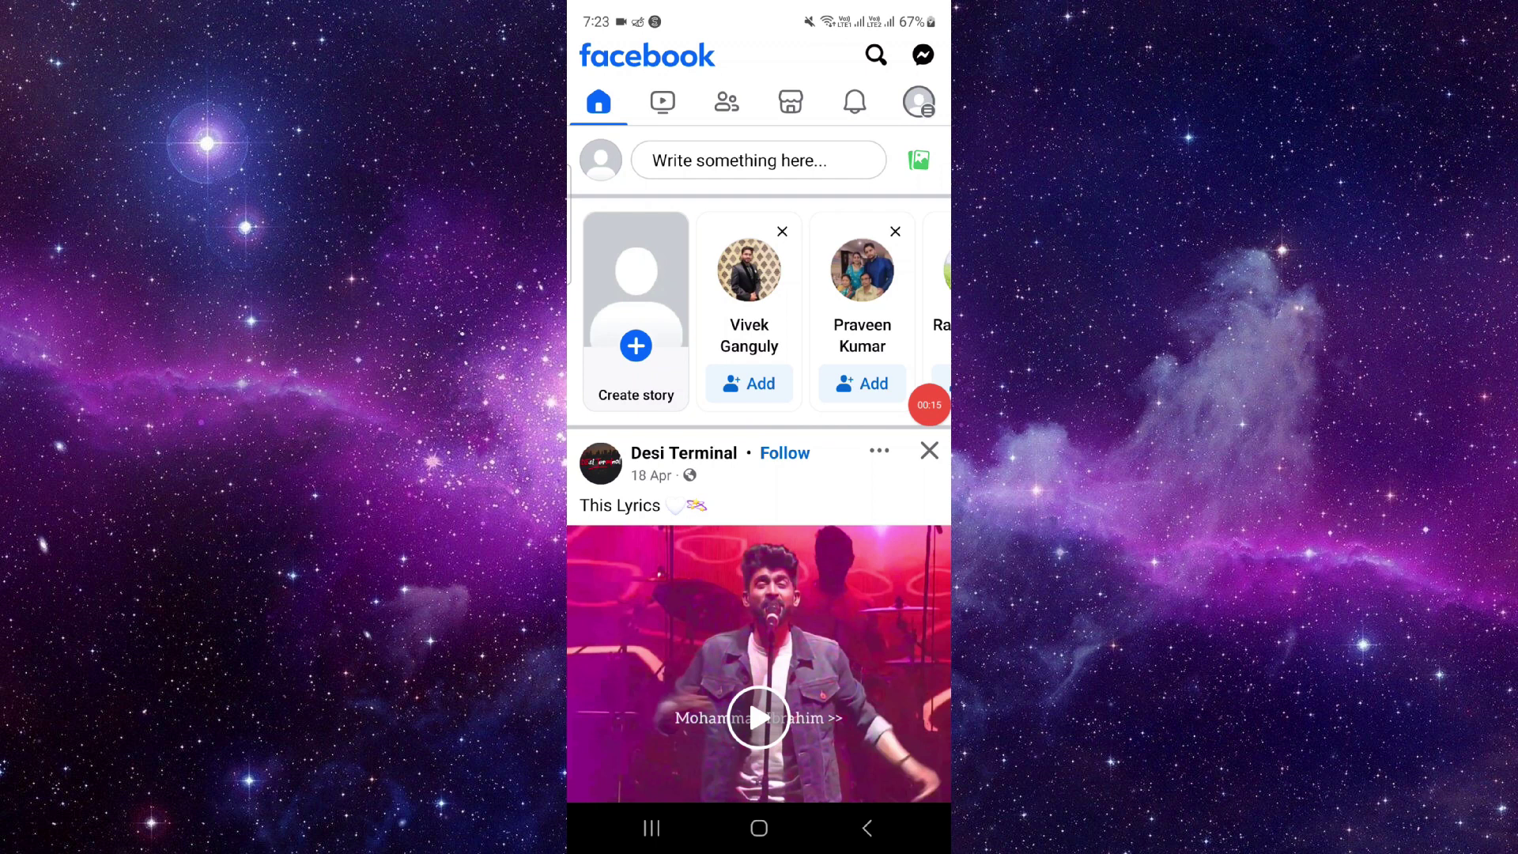
# Write a short test post, back out of the composer and save it as a draft
pyautogui.click(758, 160)
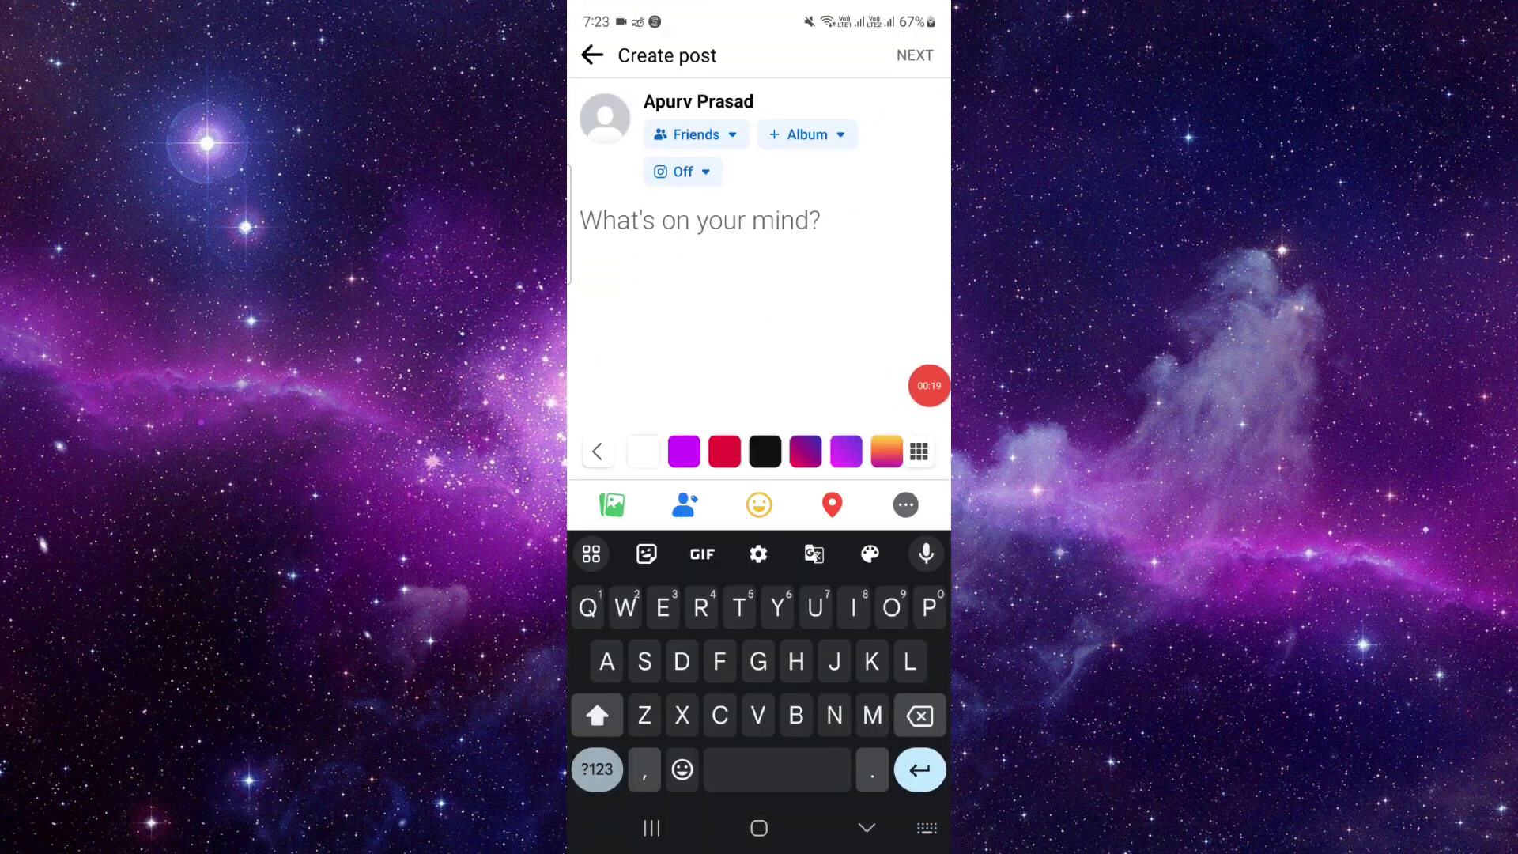
pyautogui.write('Jvcpcohc')
pyautogui.click(867, 828)
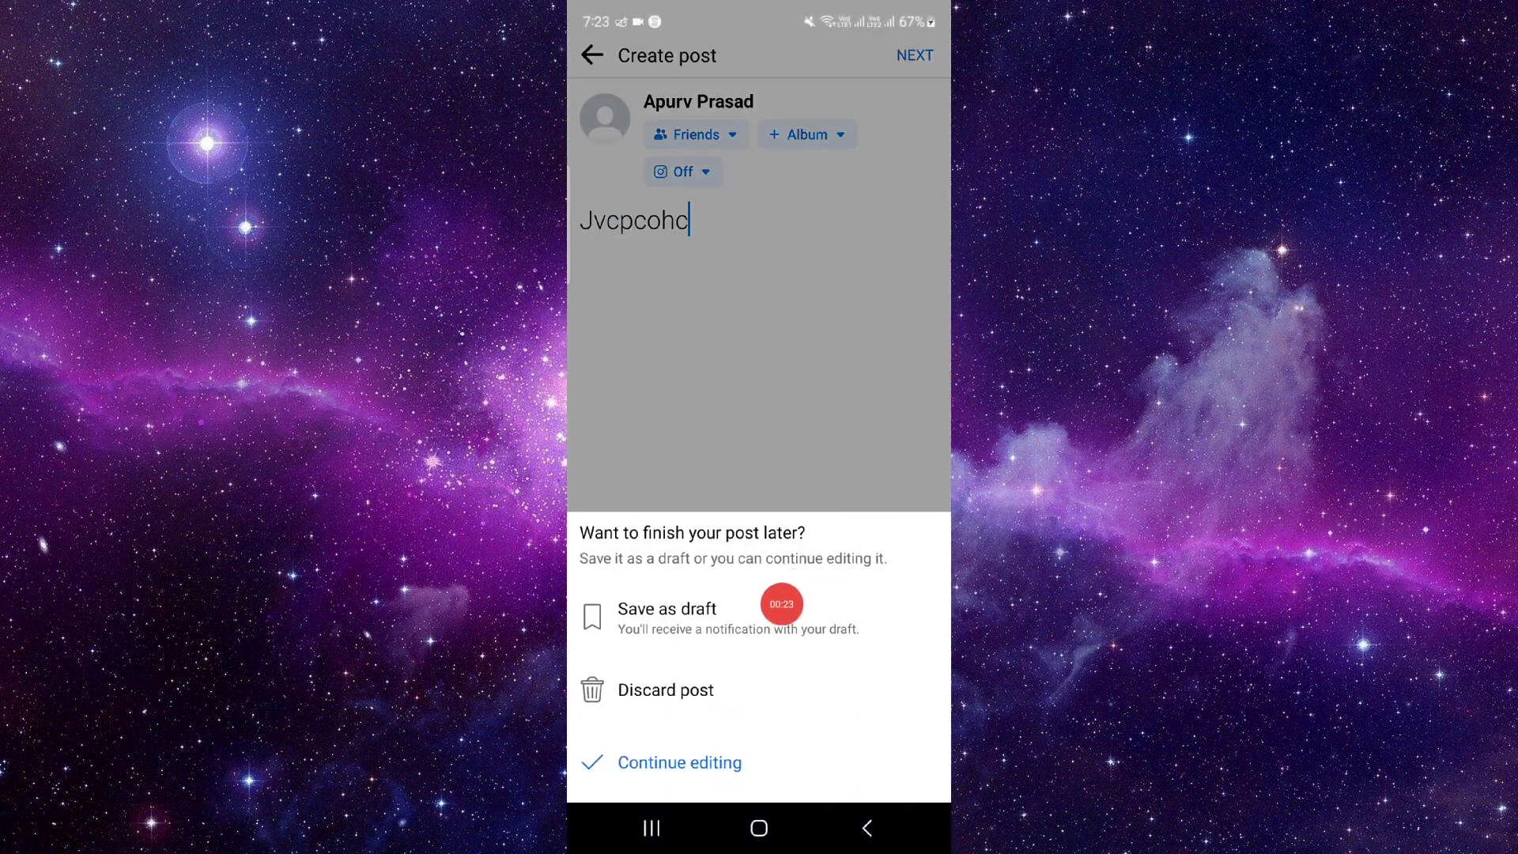
pyautogui.click(667, 608)
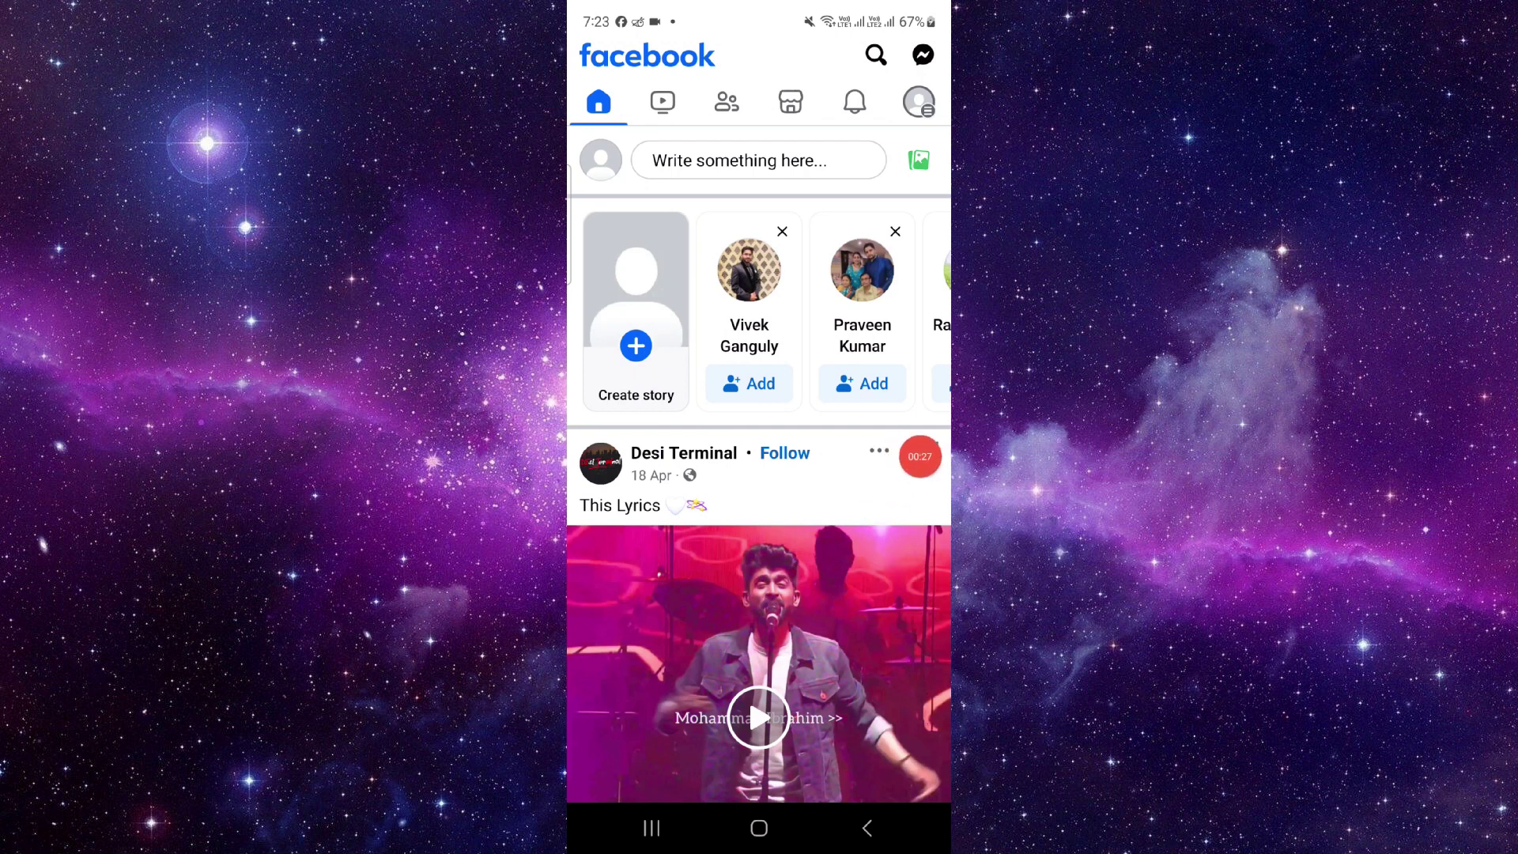
# Reopen the saved draft for editing from the 'Your draft was saved' notification
pyautogui.moveTo(759, 11); pyautogui.dragTo(759, 534)
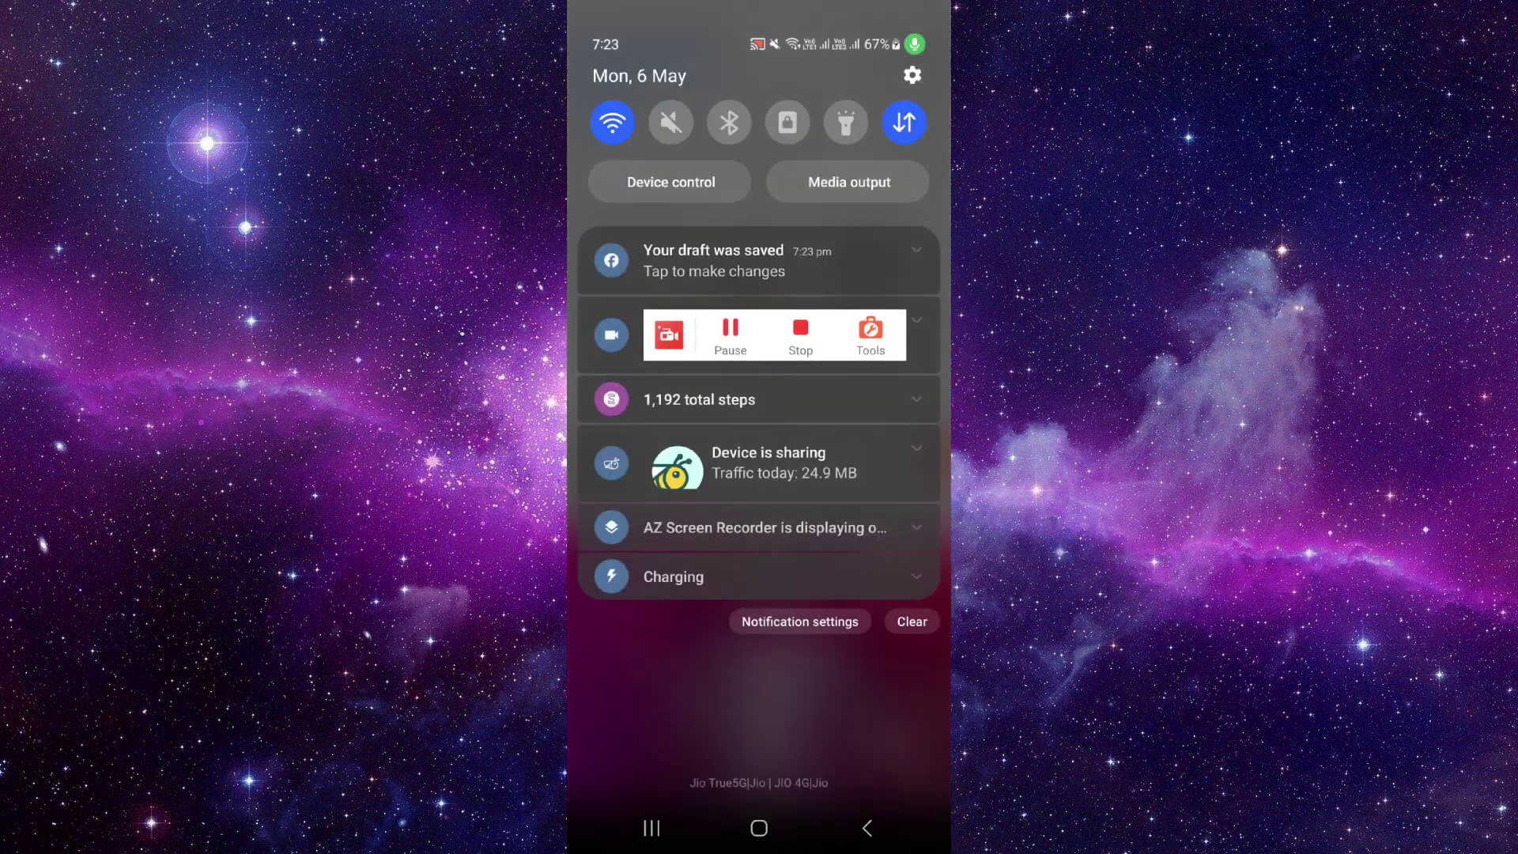
pyautogui.click(915, 250)
pyautogui.click(760, 285)
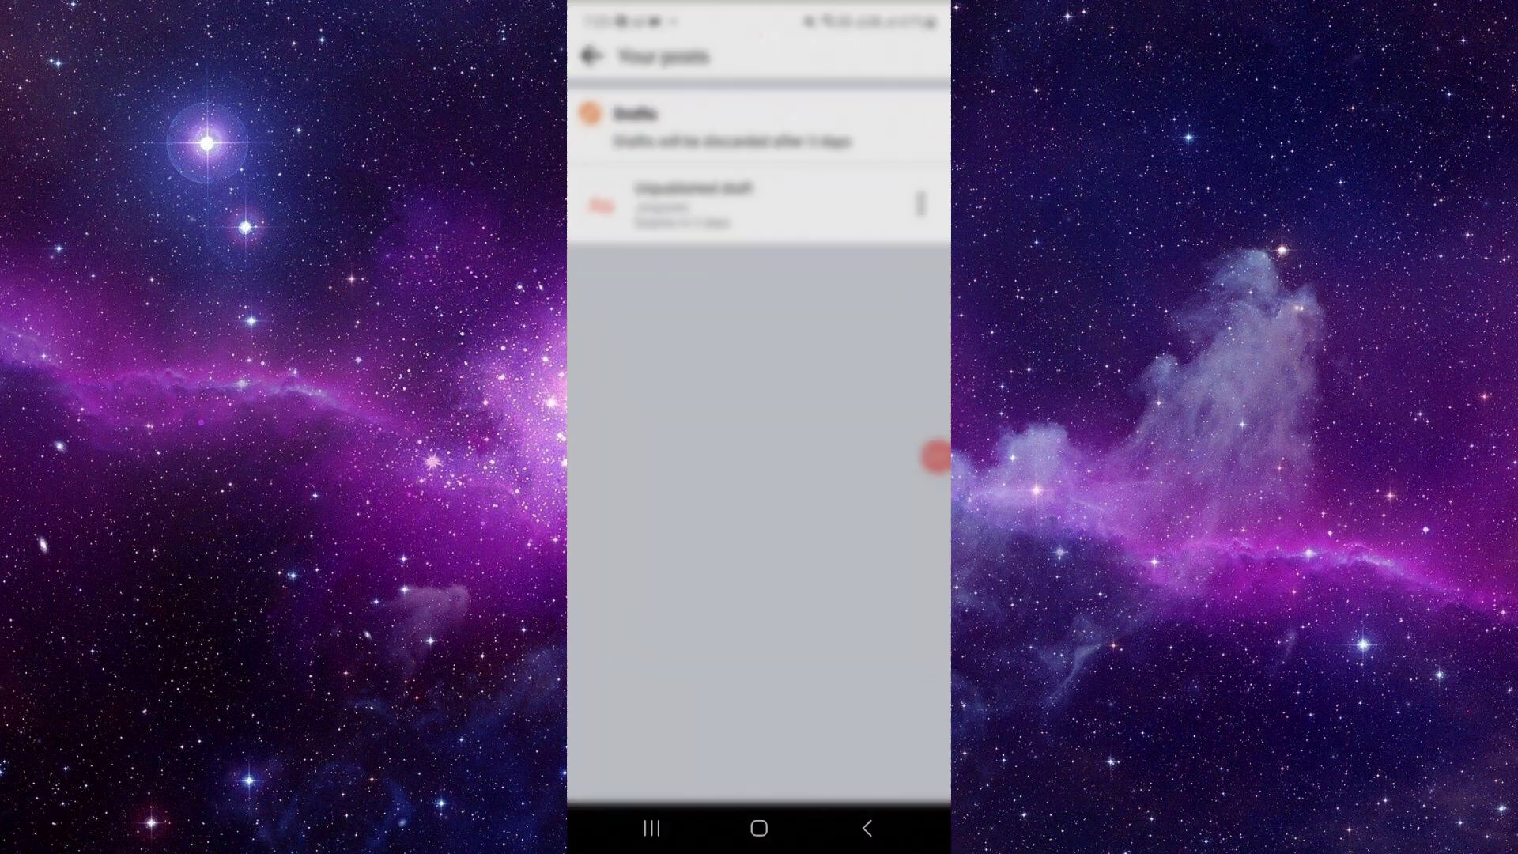
pyautogui.click(693, 205)
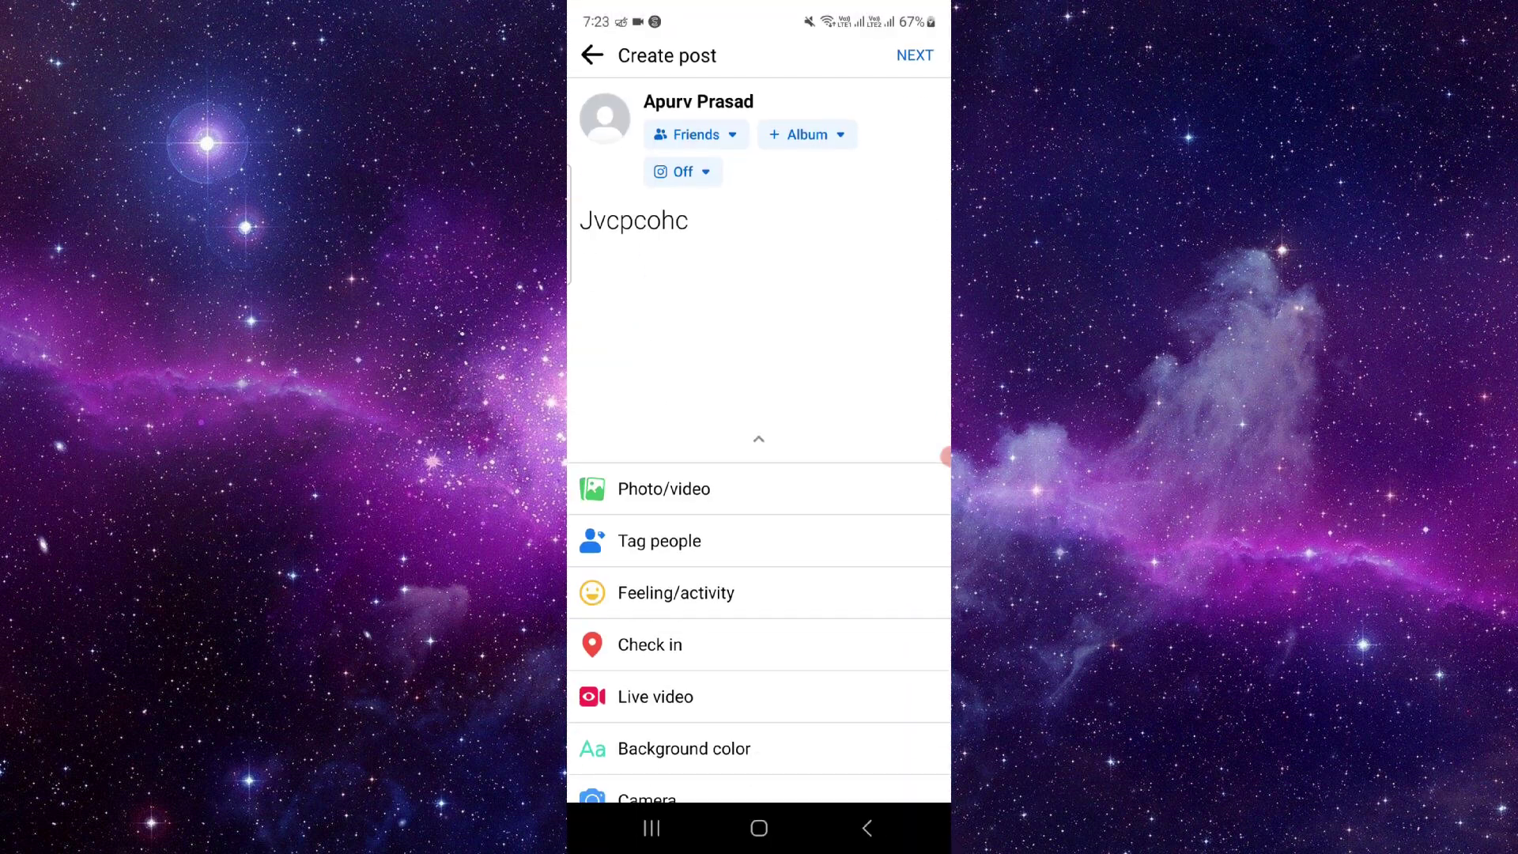
# Erase the draft's text with backspace and return to the news feed
pyautogui.click(690, 232)
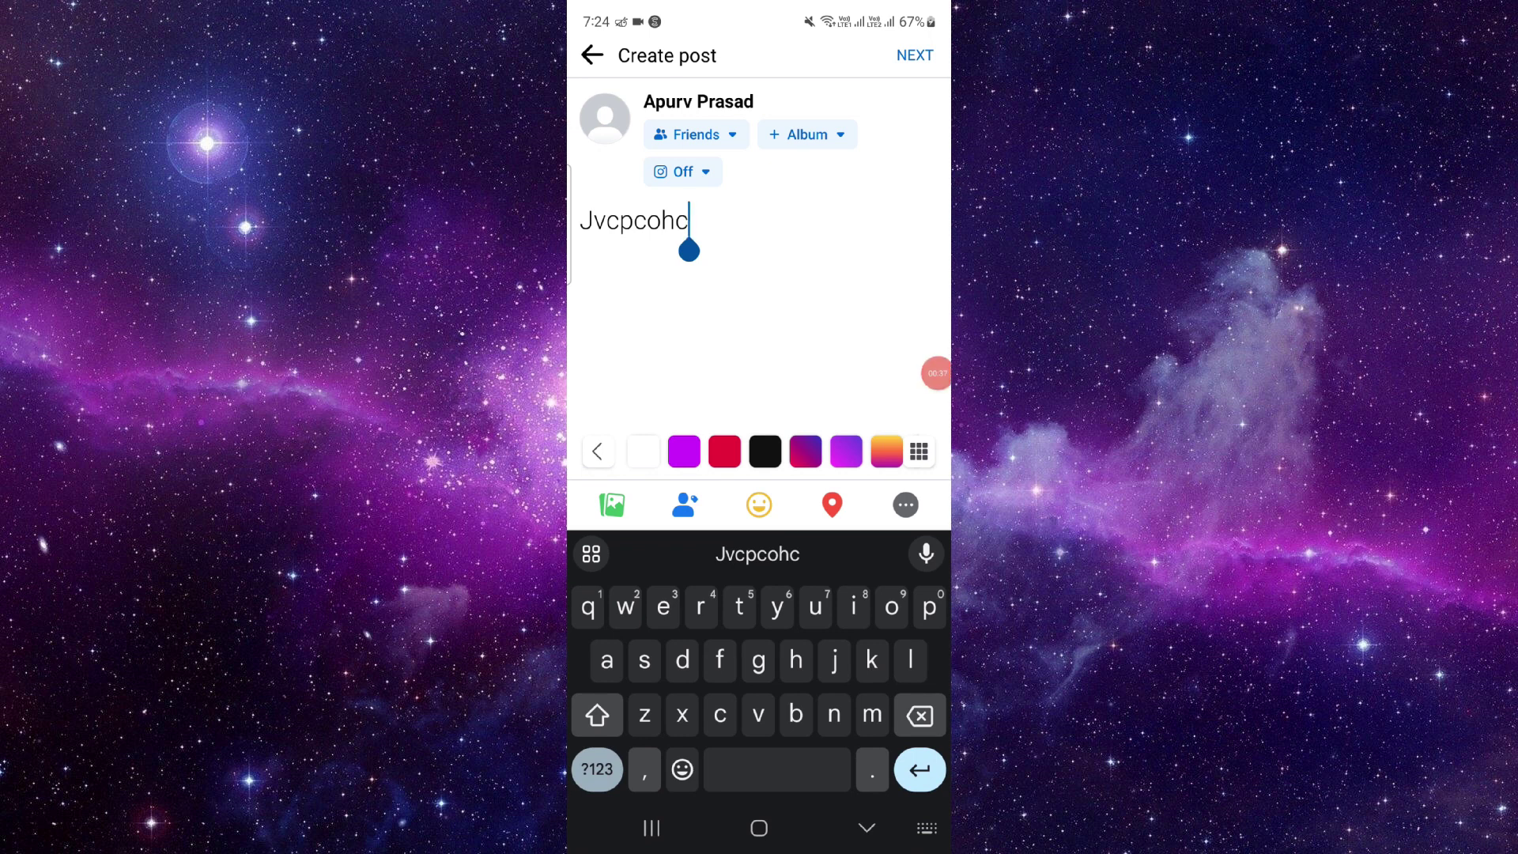
pyautogui.press('BackSpace')
pyautogui.press('BackSpace')
pyautogui.press('BackSpace')
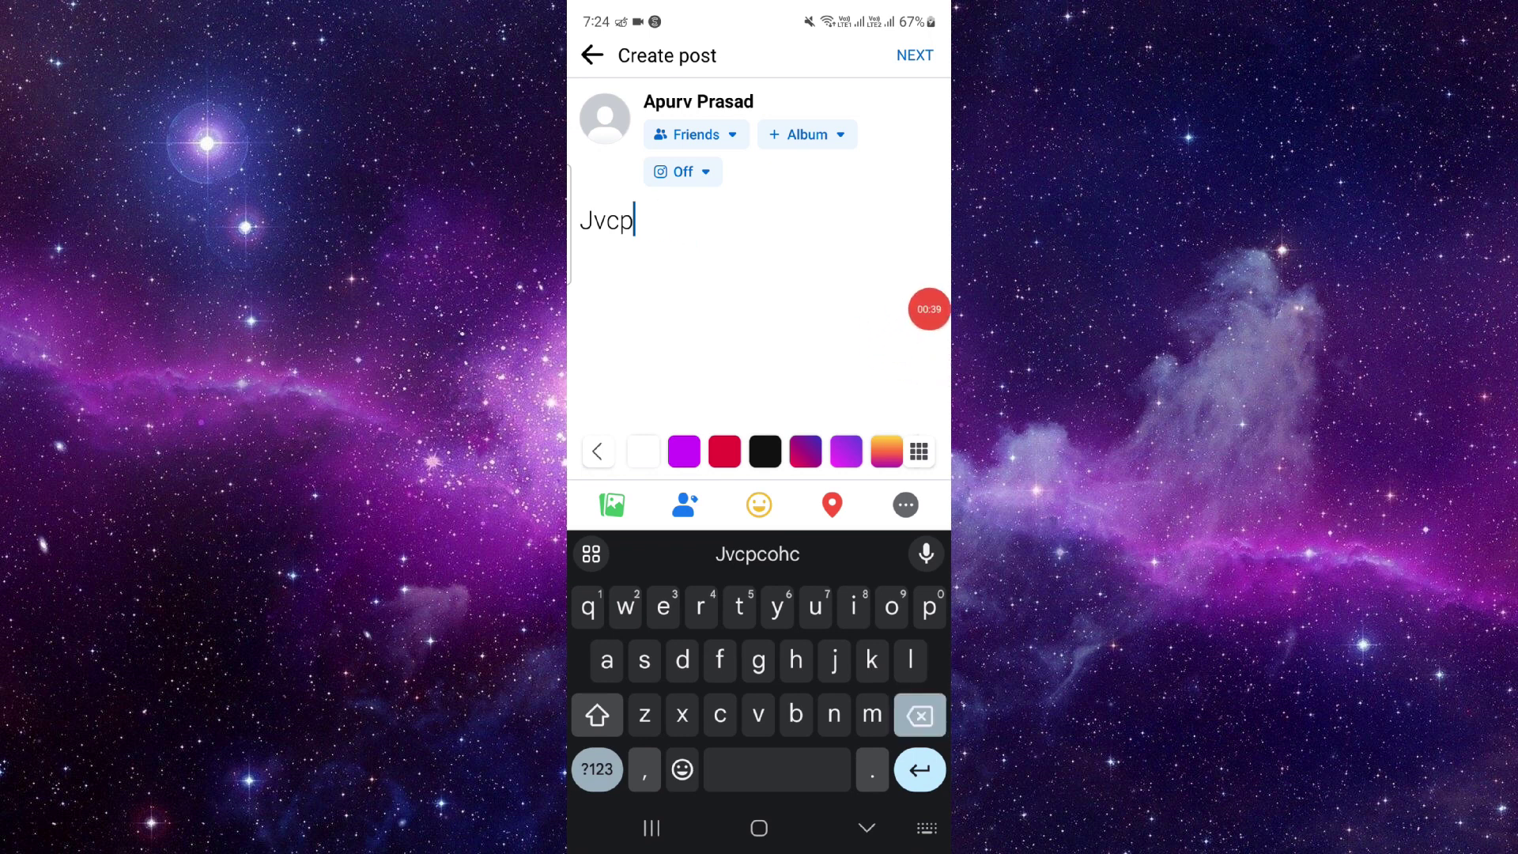
pyautogui.press('BackSpace')
pyautogui.press('BackSpace')
pyautogui.press('BackSpace')
pyautogui.click(867, 829)
pyautogui.click(867, 828)
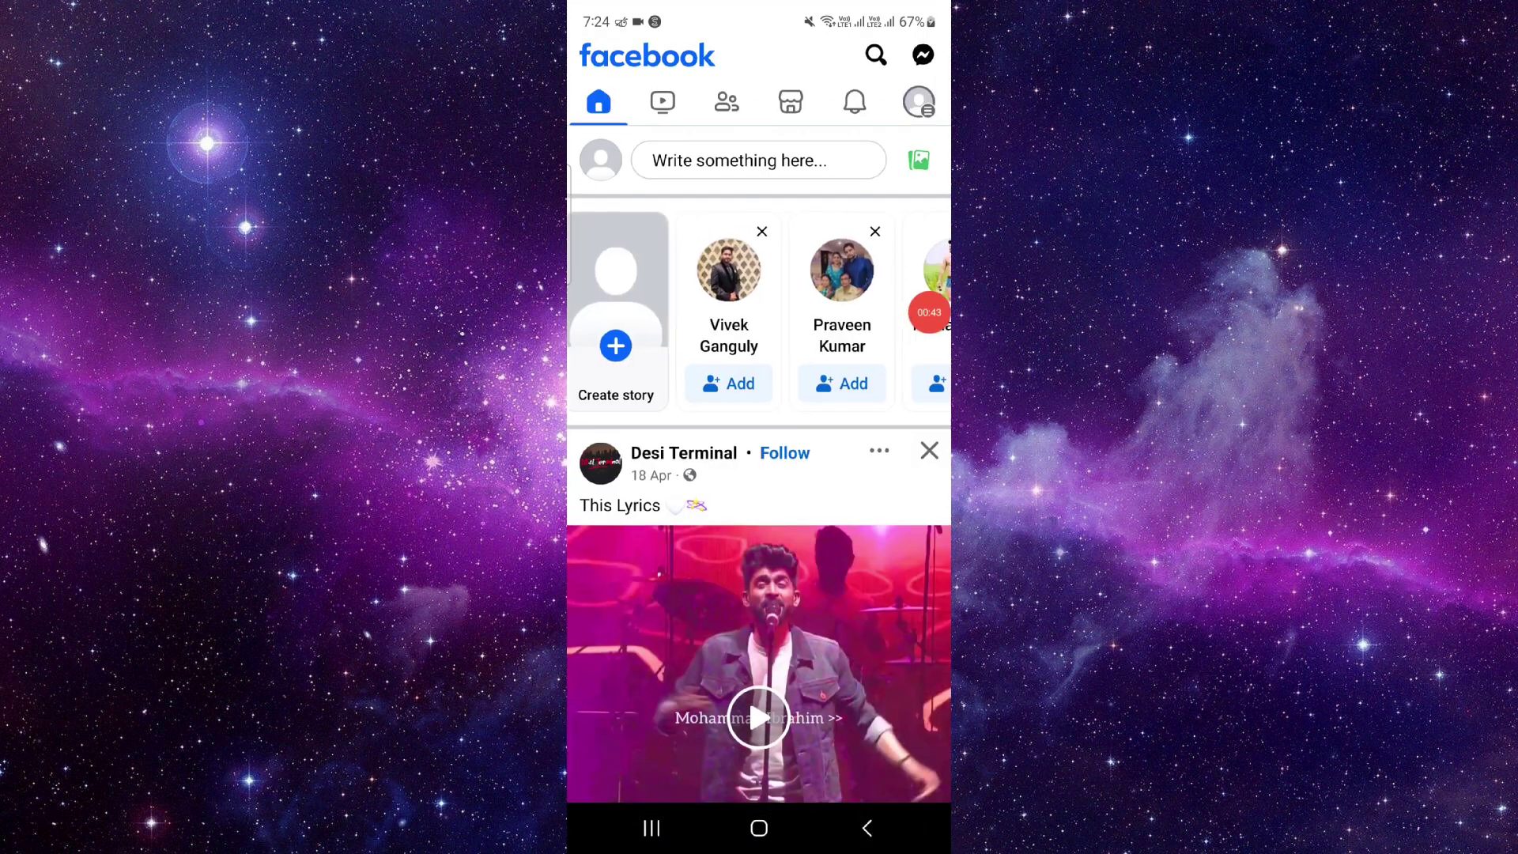
# Close Facebook via Recent apps and return to the home screen with the moon wallpaper
pyautogui.click(652, 828)
pyautogui.click(759, 828)
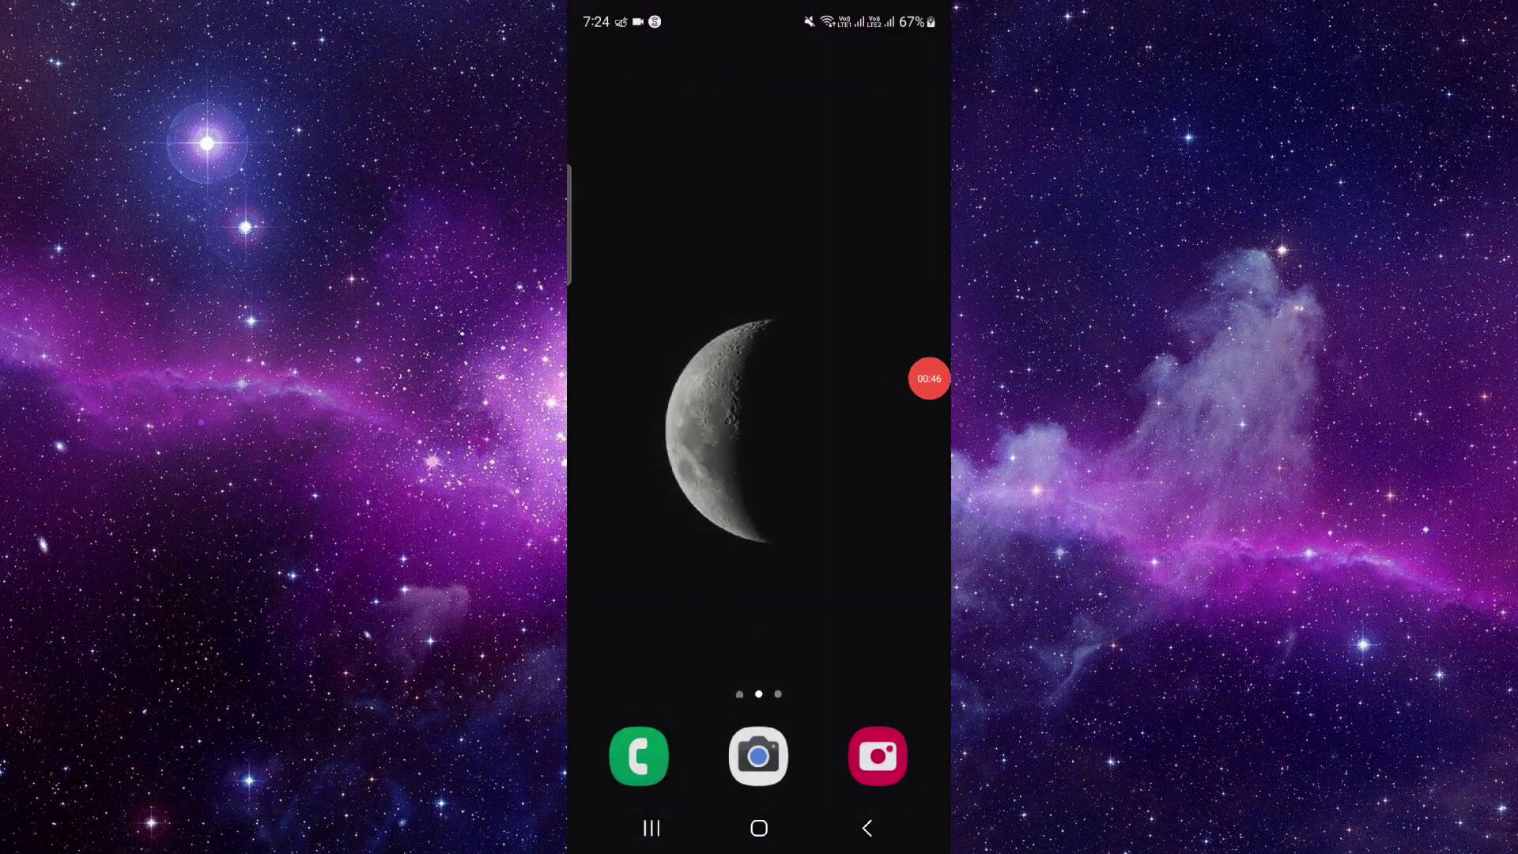
pyautogui.moveTo(928, 378); pyautogui.dragTo(928, 458)
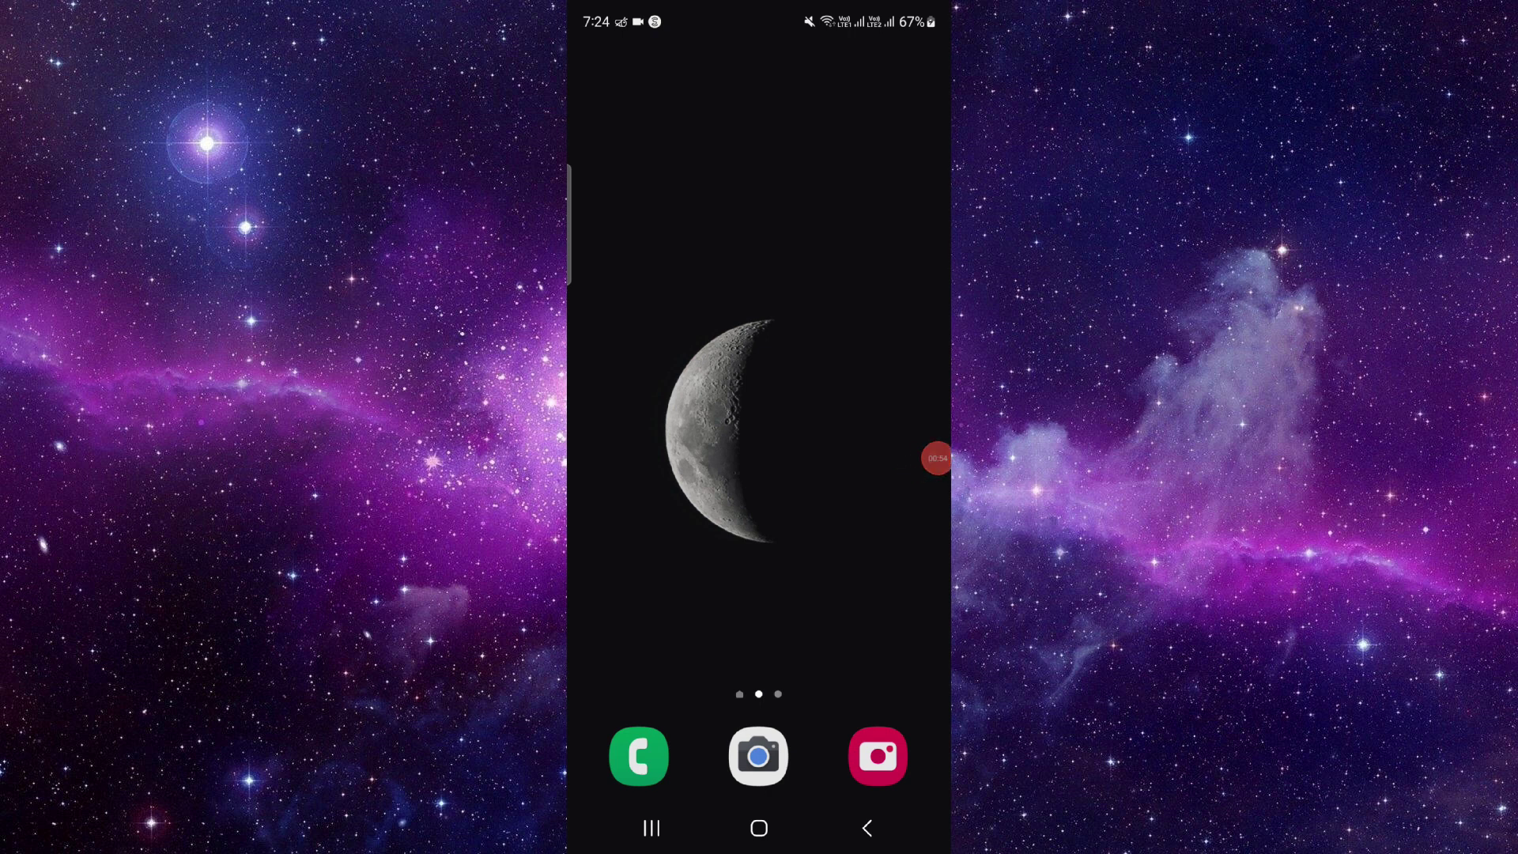
pyautogui.click(946, 459)
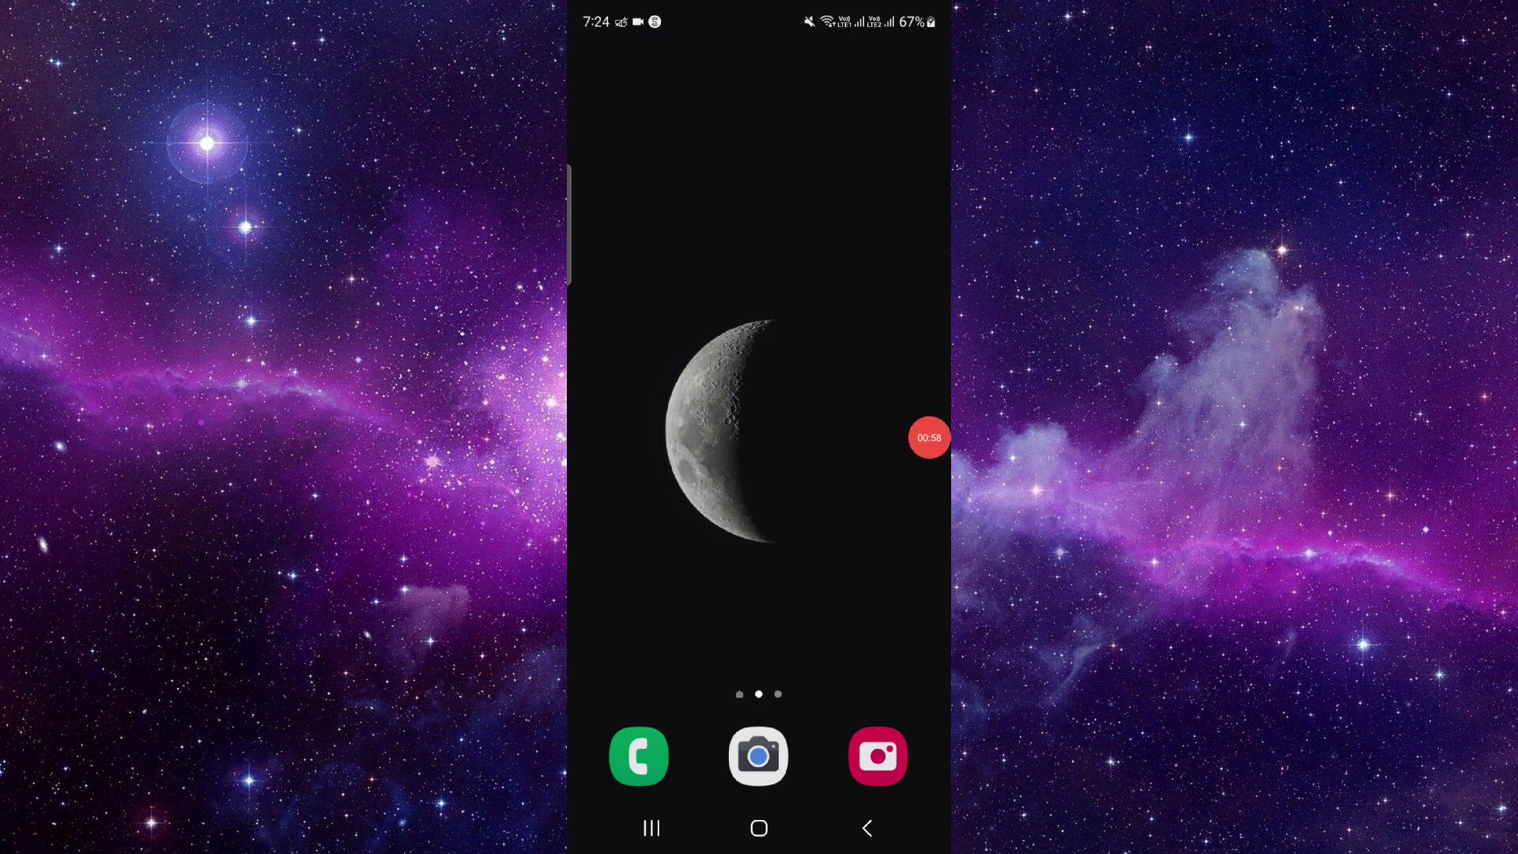